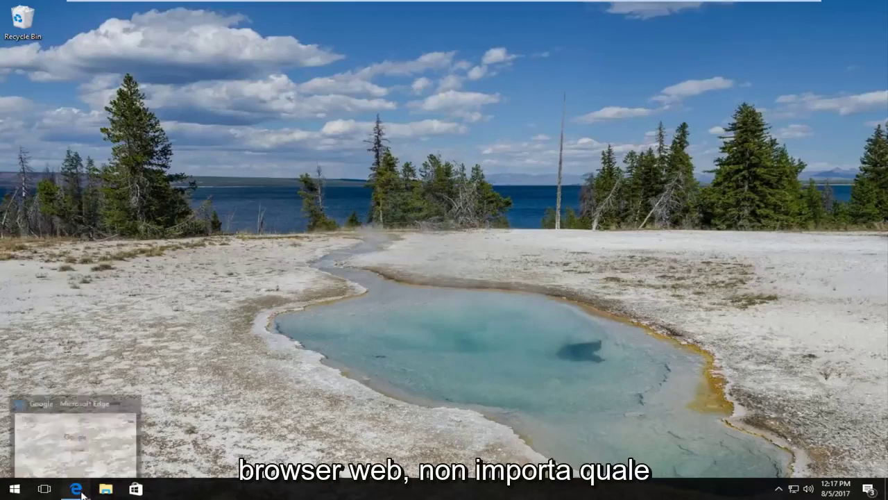
Open the Edge browser and search Google for "steam_api.dll download".
left_click(132, 450)
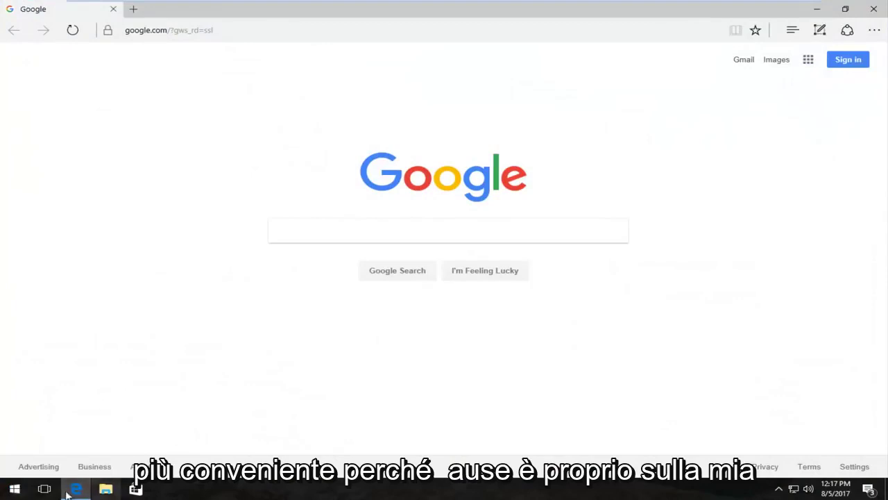
left_click(286, 233)
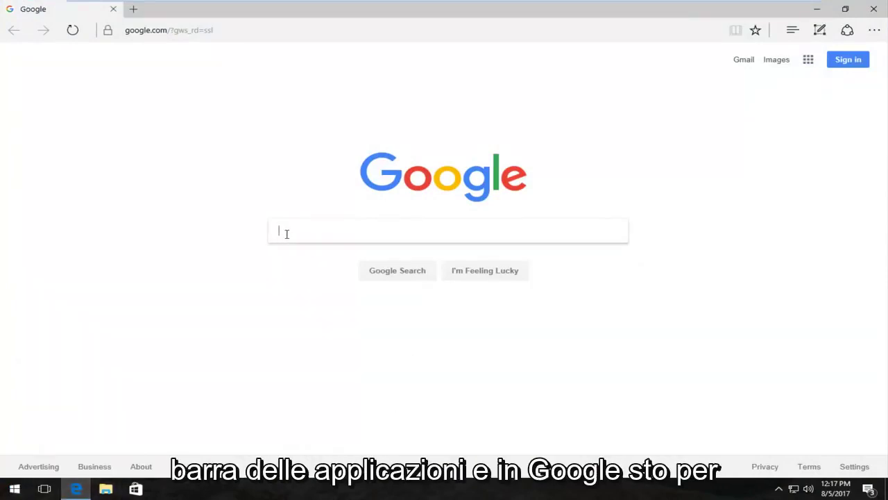
type("ste")
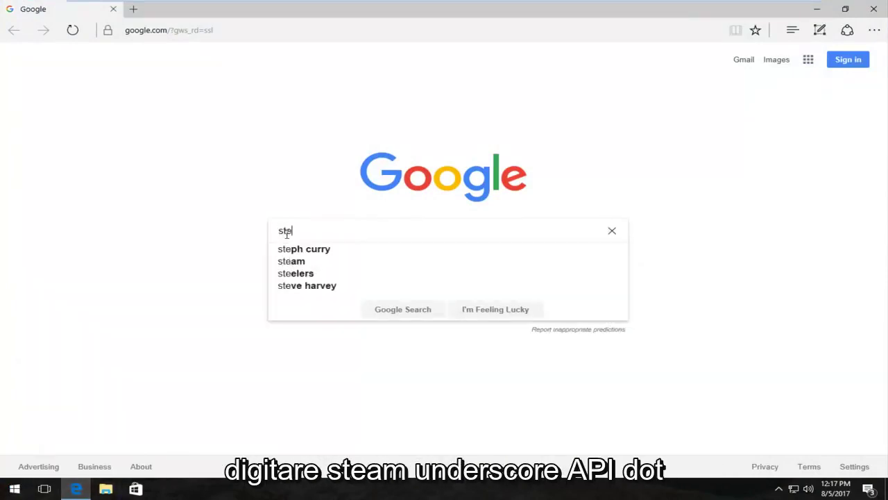
type("am_")
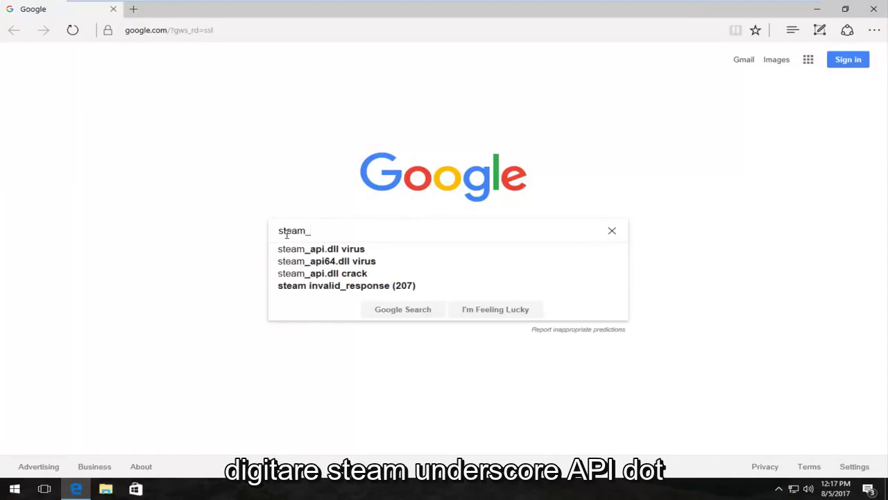
type("a[i/")
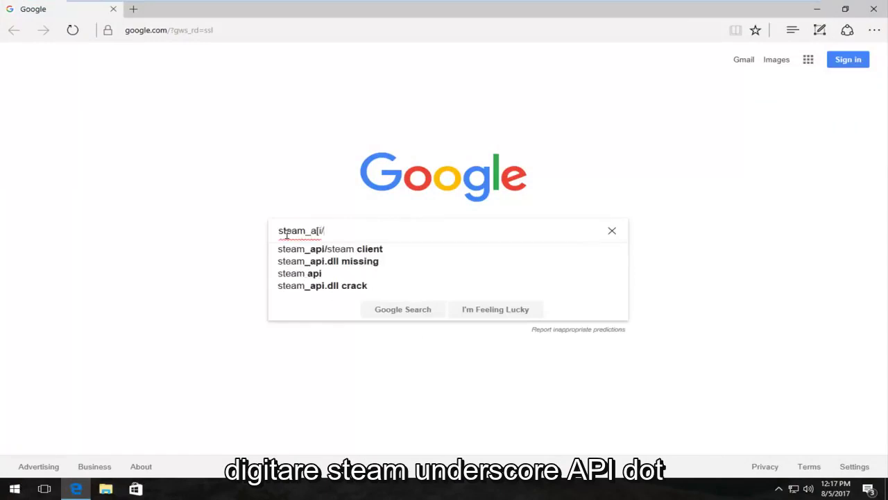
key("BackSpace")
key("BackSpace")
key("BackSpace")
type("pi.")
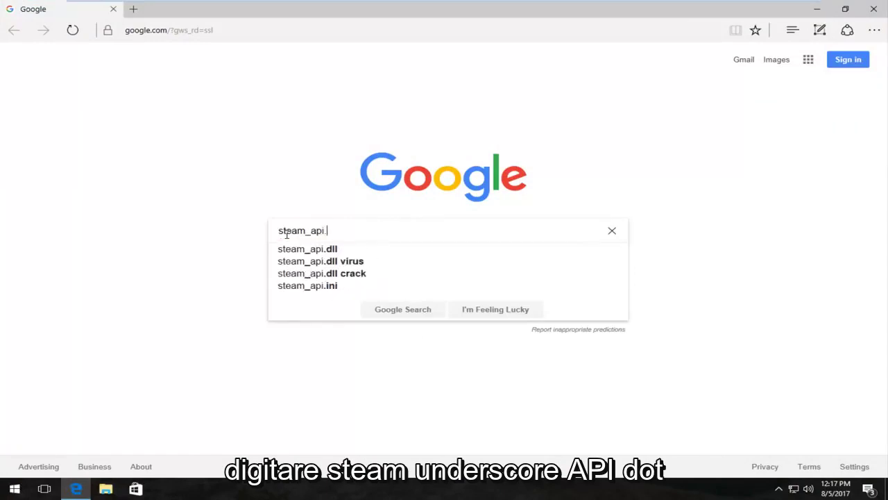
type("dll download")
key("Return")
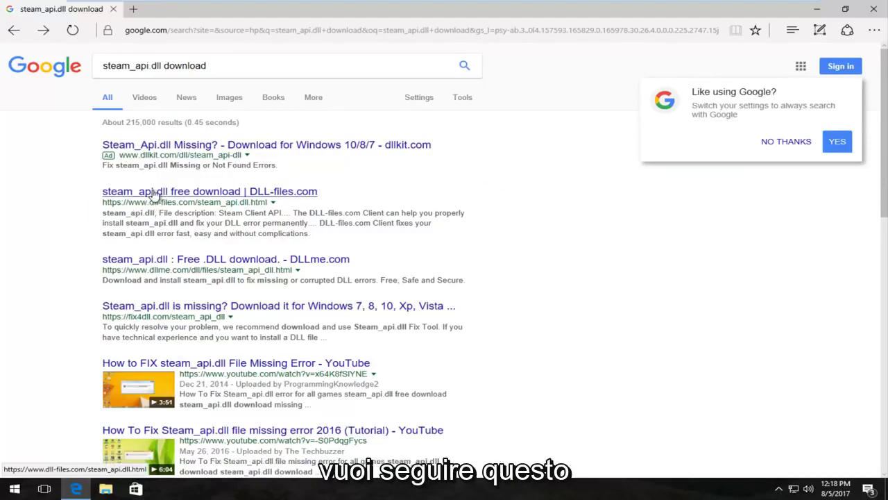
Open the DLL-files.com result for steam_api.dll and start downloading the 32-bit version 1.83.31.37.
left_click(158, 192)
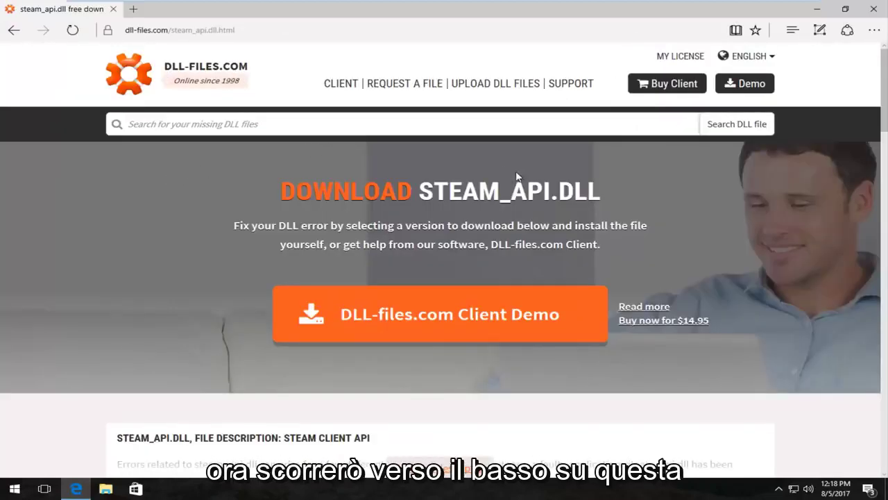
scroll(509, 177, "down", 2)
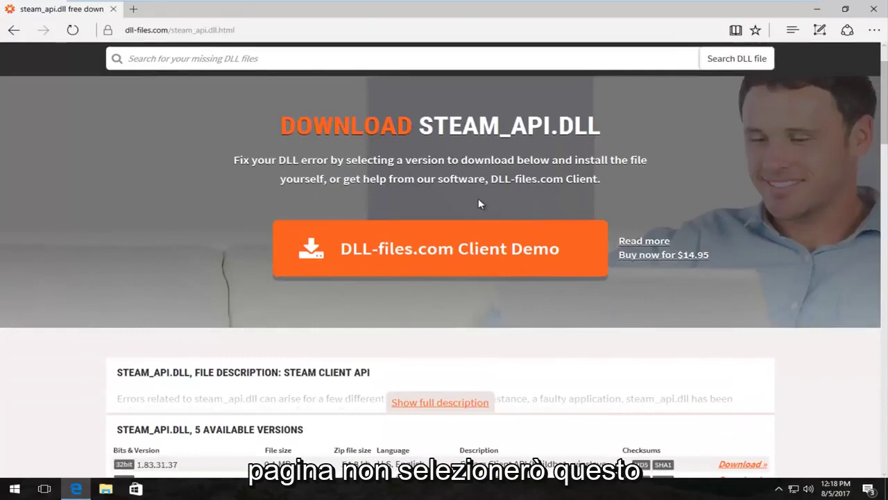
scroll(474, 198, "down", 3)
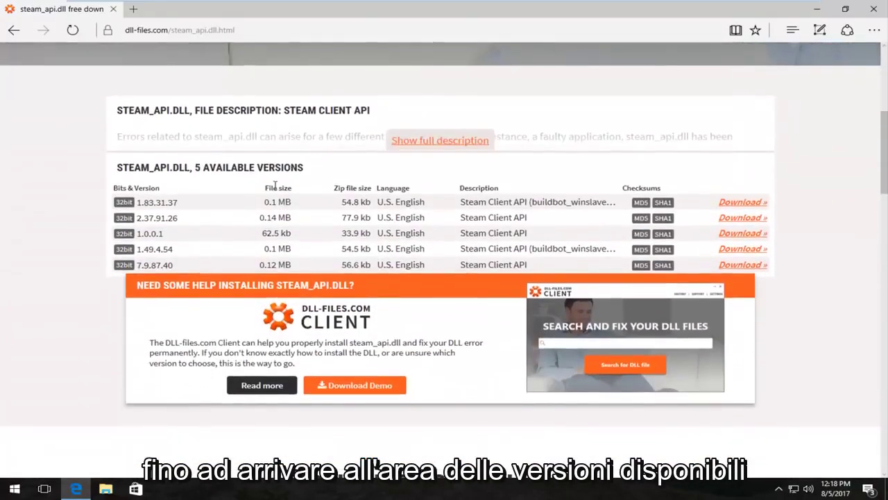
scroll(199, 227, "up", 1)
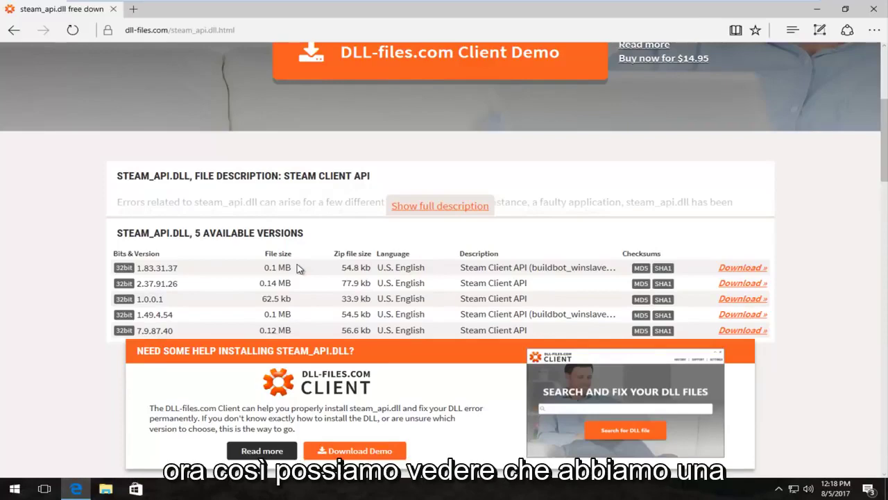
scroll(189, 225, "down", 1)
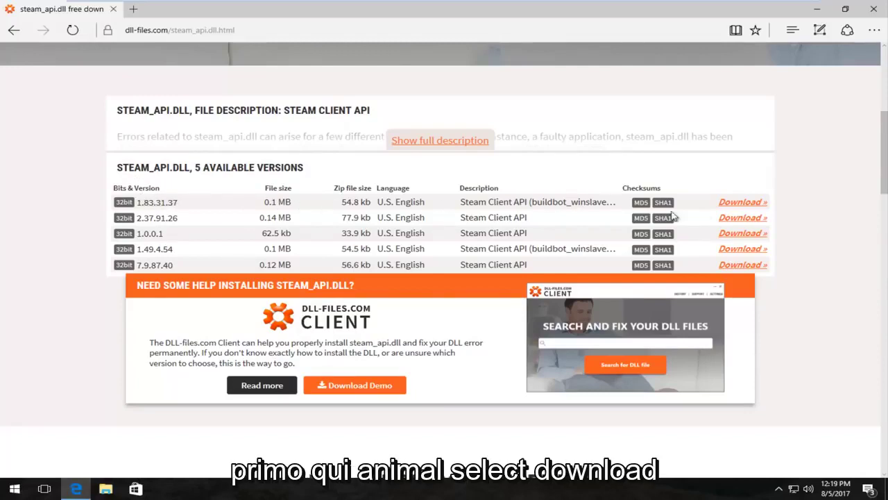
left_click(744, 202)
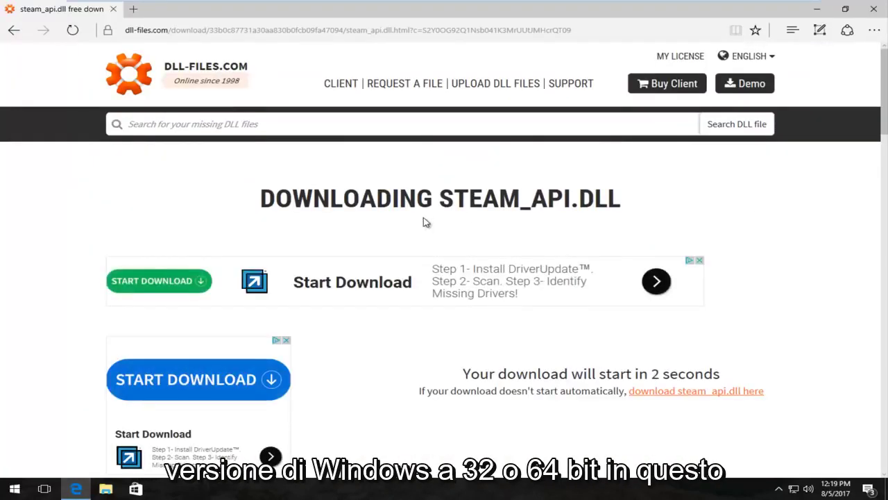
Save the offered steam_api.zip file and open the folder it was downloaded to.
scroll(422, 222, "down", 1)
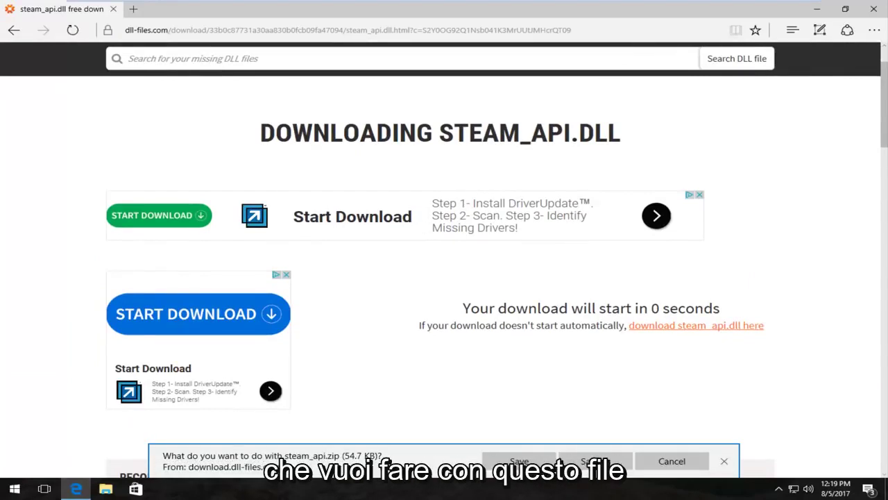
left_click(516, 464)
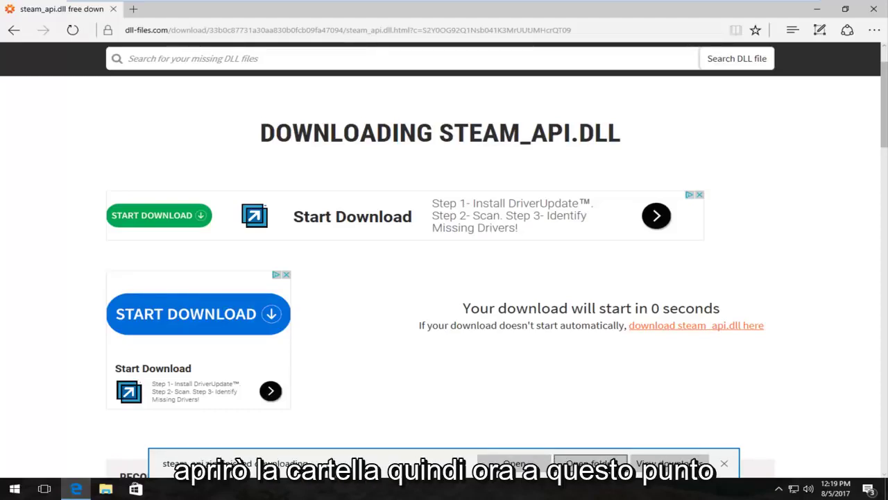
left_click(590, 463)
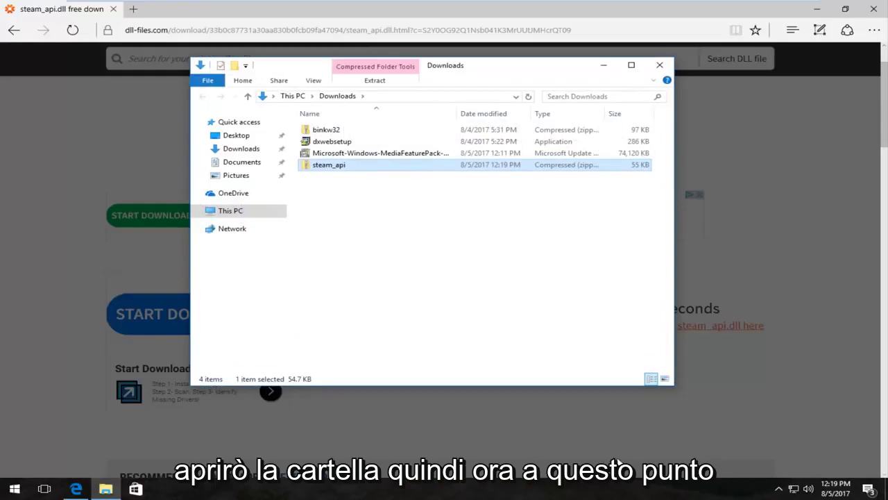
Minimize the browser, delete the binkw32, dxwebsetup and MediaFeaturePack files from Downloads, and open the steam_api archive.
left_click(818, 10)
left_click(817, 9)
left_click_drag(293, 126, 307, 155)
key("Delete")
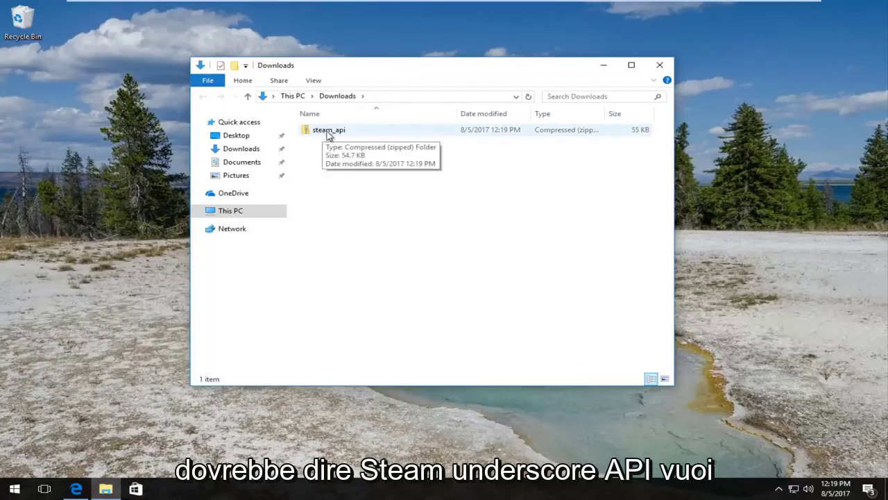
double_click(329, 136)
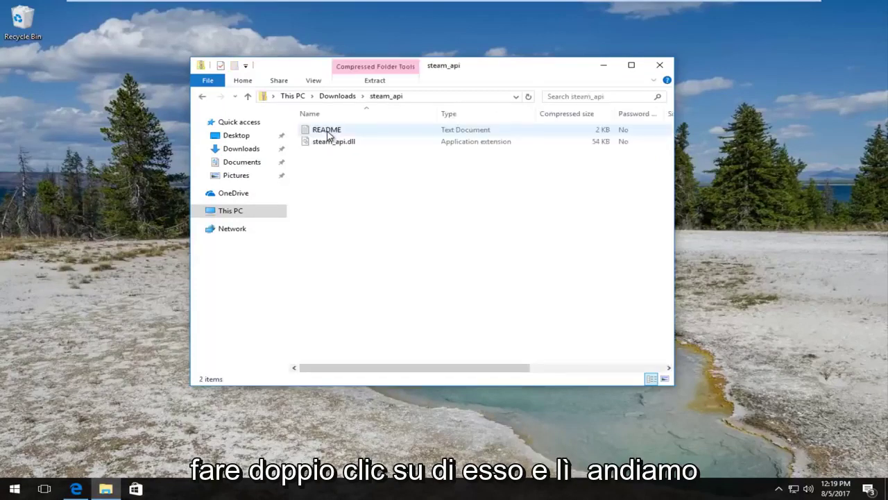
Search Windows for "file explorer" and open a second File Explorer window.
left_click(9, 493)
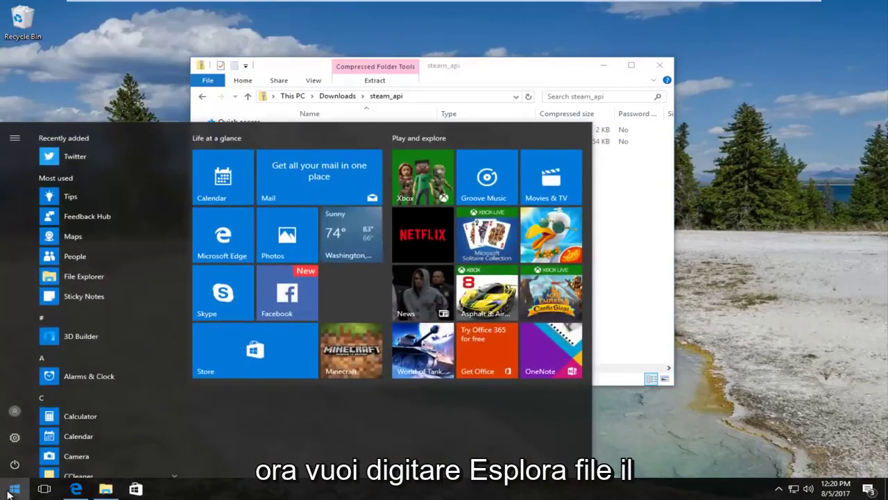
type("file explor")
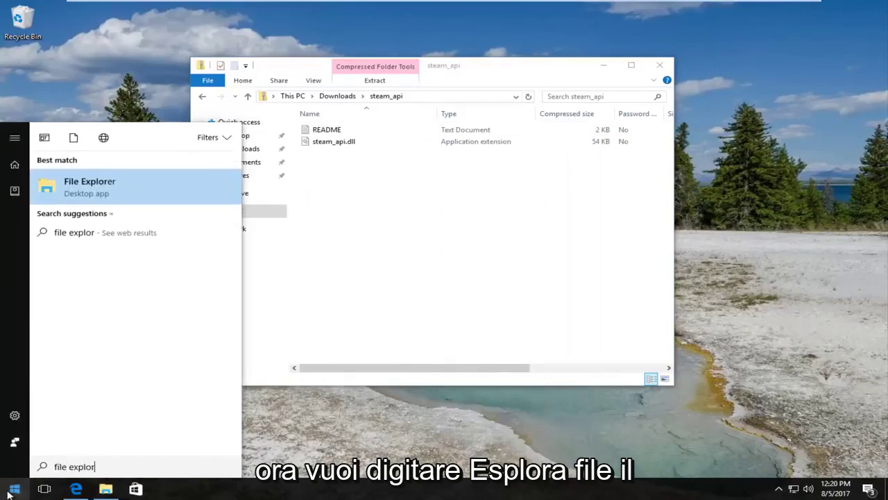
type("er")
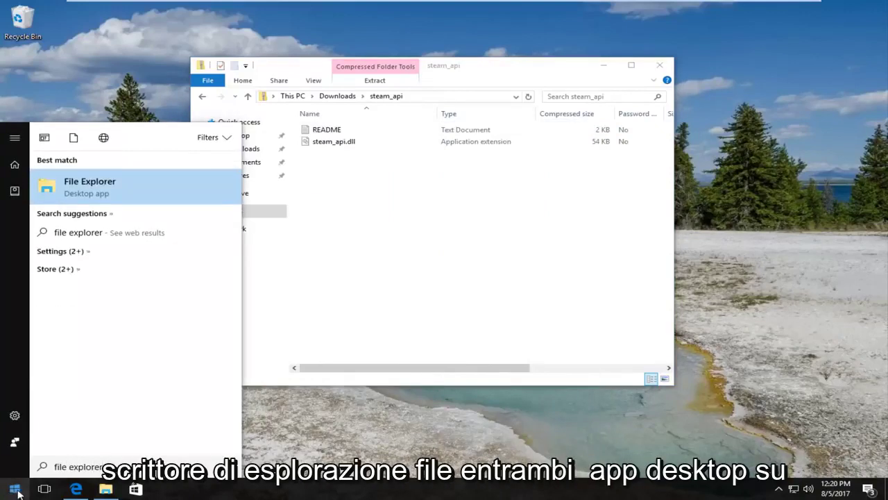
left_click(115, 188)
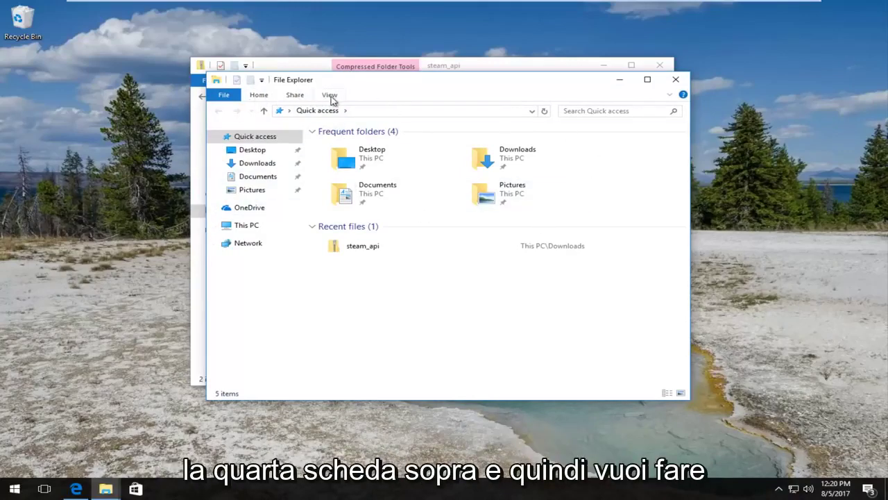
In Folder Options, select "Show hidden files, folders, and drives", then apply the settings and close the dialog.
left_click(330, 95)
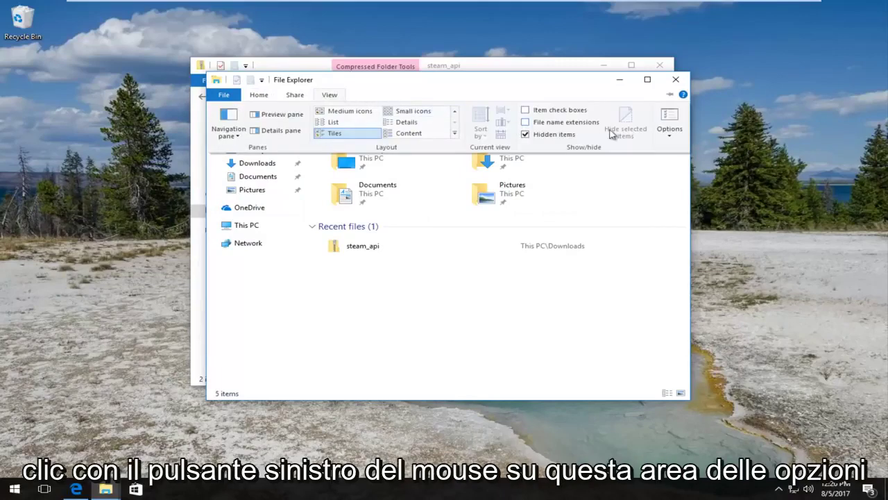
left_click(668, 127)
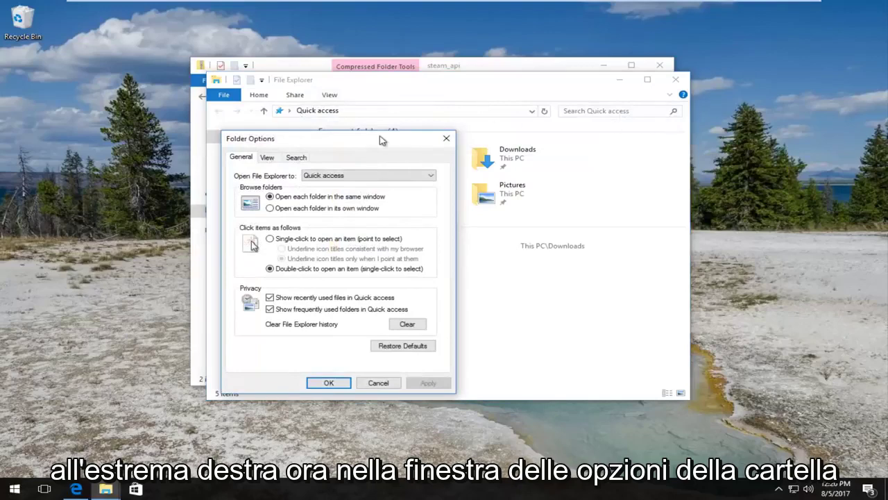
left_click_drag(341, 145, 411, 94)
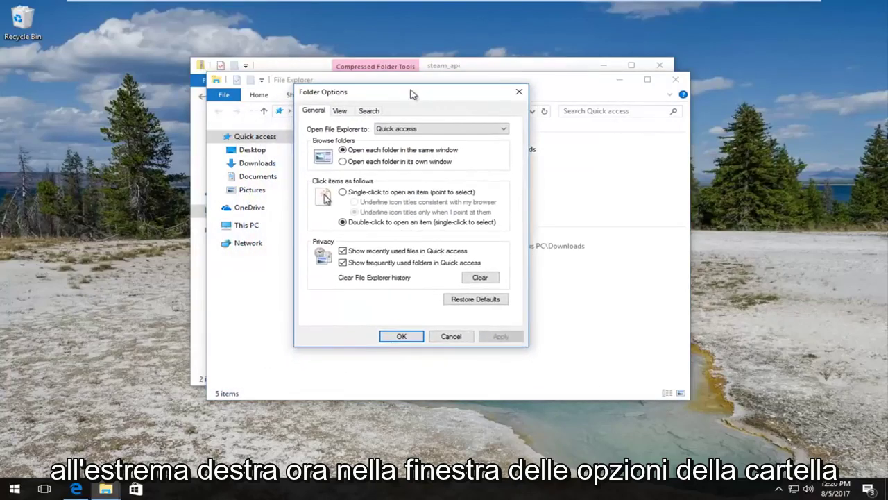
left_click(341, 111)
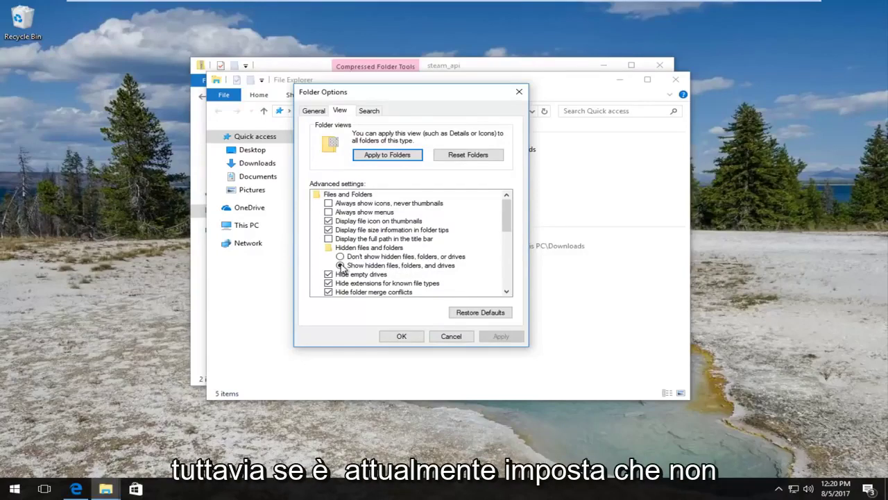
left_click(340, 256)
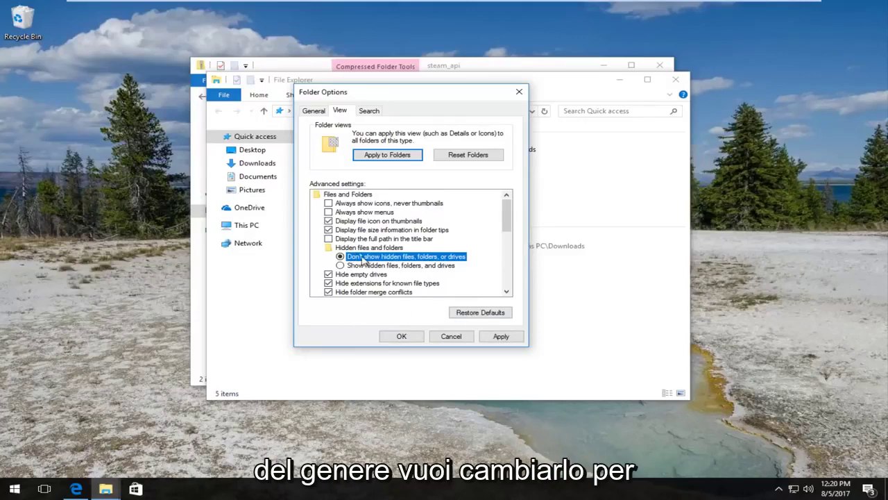
left_click(341, 267)
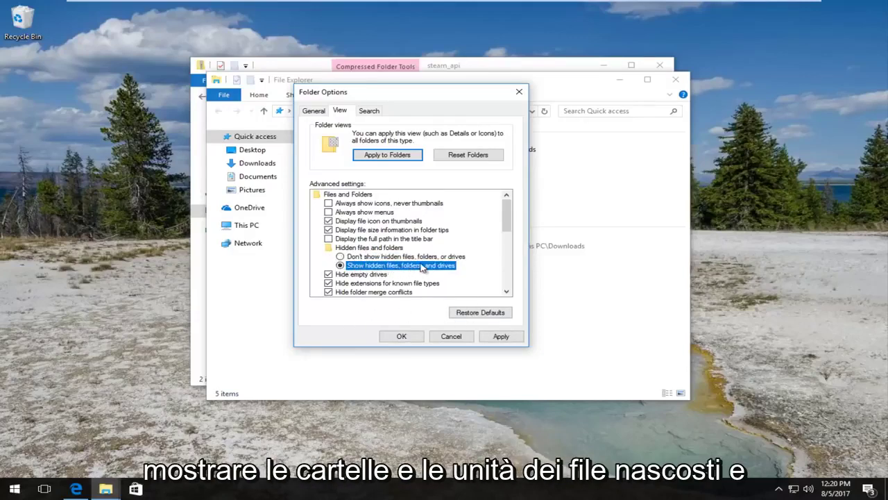
left_click(499, 337)
left_click(398, 337)
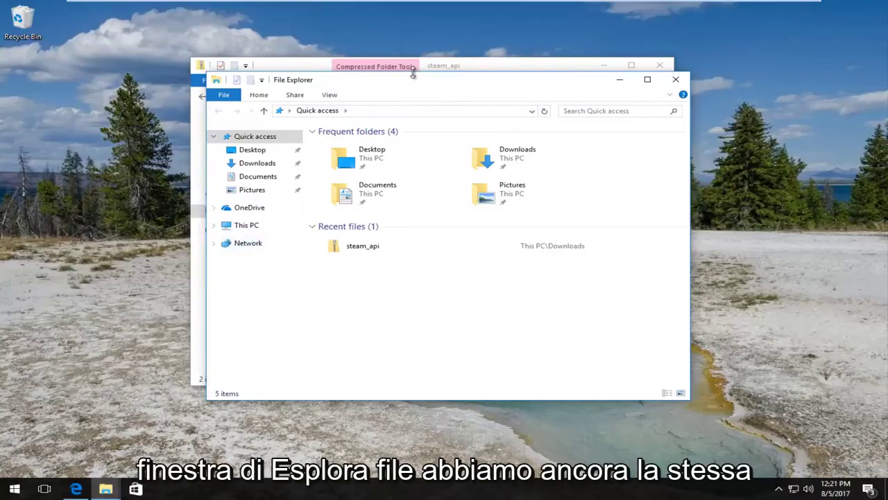
Rearrange the two File Explorer windows so the steam_api archive's file list stays visible beside the new window.
left_click_drag(408, 80, 416, 154)
left_click_drag(432, 73, 296, 68)
left_click_drag(553, 166, 557, 69)
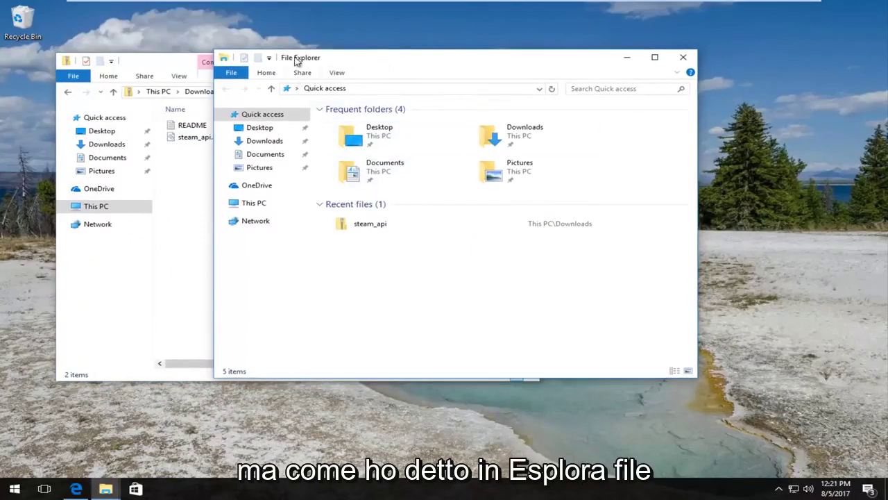
In the new File Explorer window, open the System32 folder inside Windows on Local Disk (C:).
left_click(253, 205)
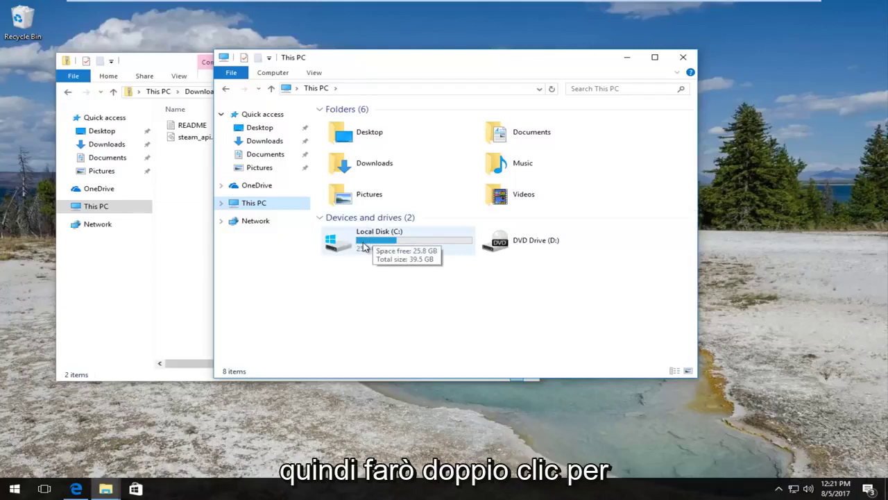
double_click(362, 247)
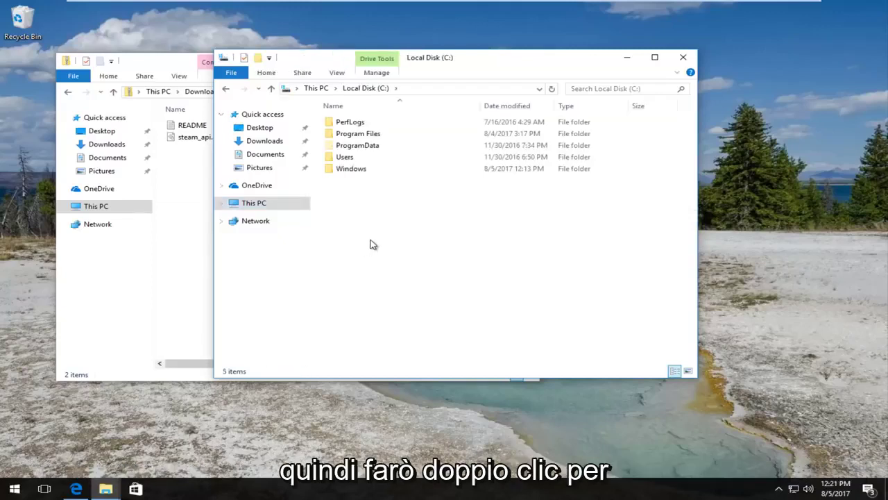
double_click(351, 173)
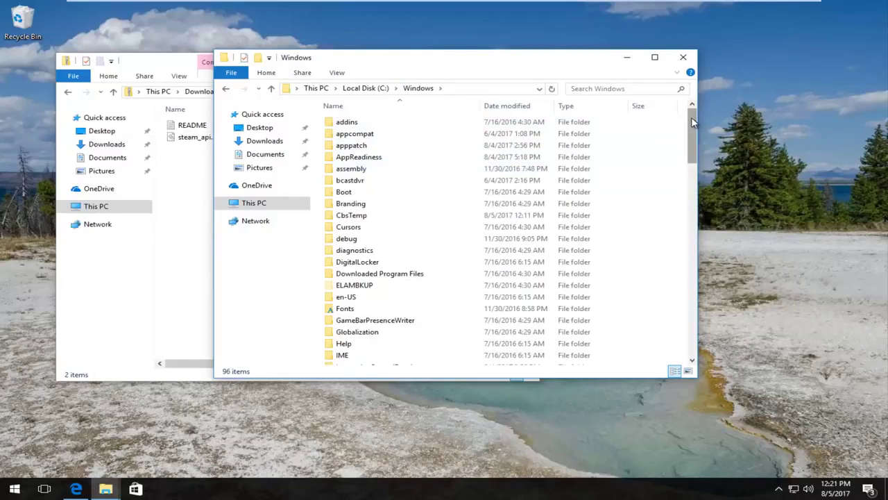
left_click_drag(692, 123, 690, 233)
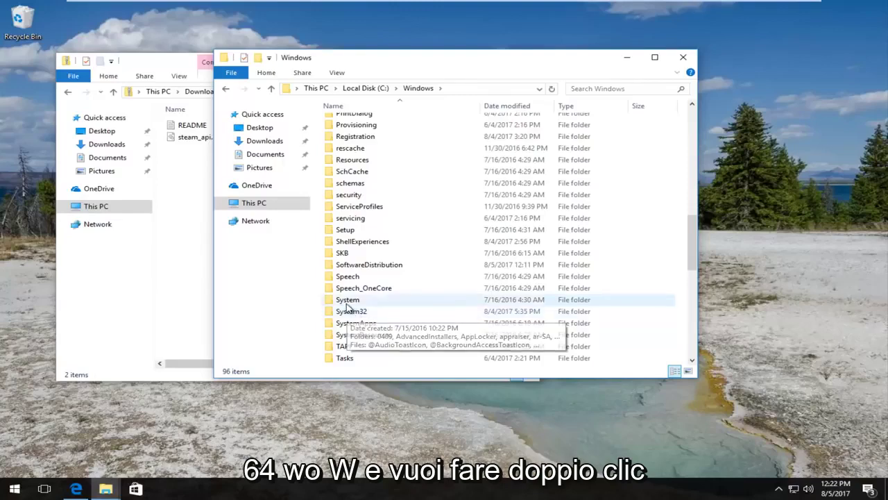
left_click(345, 310)
double_click(345, 312)
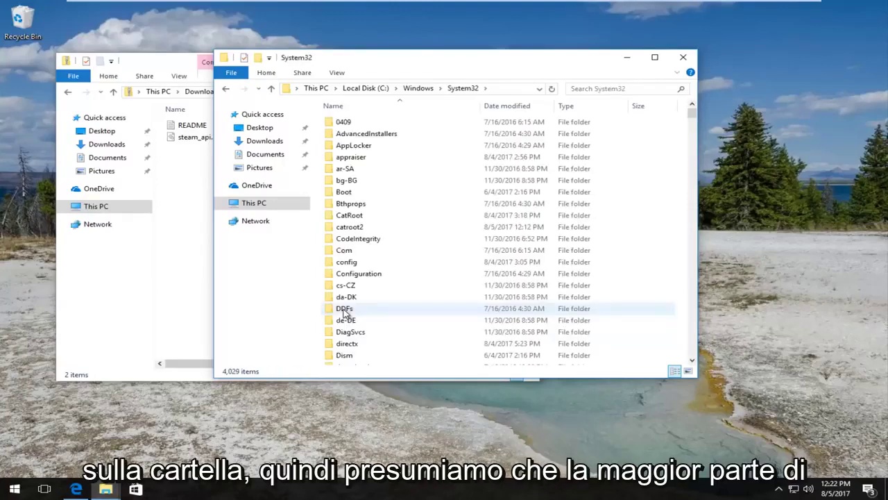
Place the steam_api archive window and the System32 window side by side so both file lists are accessible.
left_click_drag(378, 57, 571, 58)
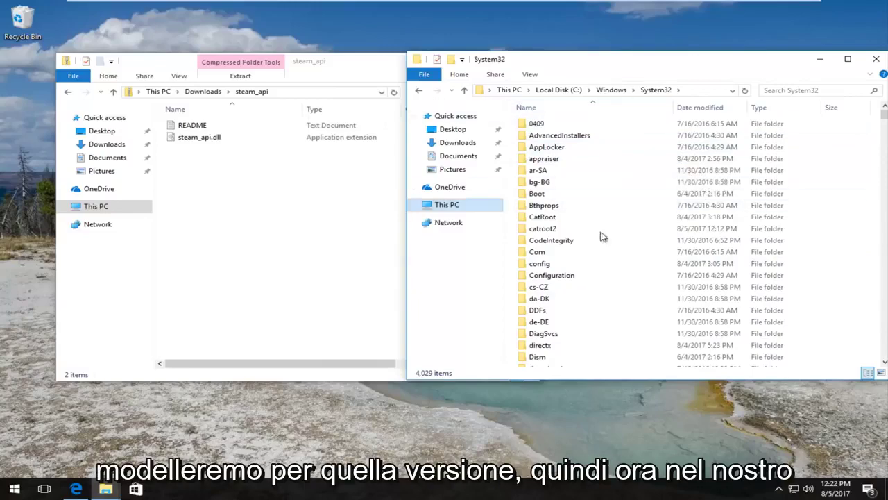
left_click_drag(326, 64, 248, 64)
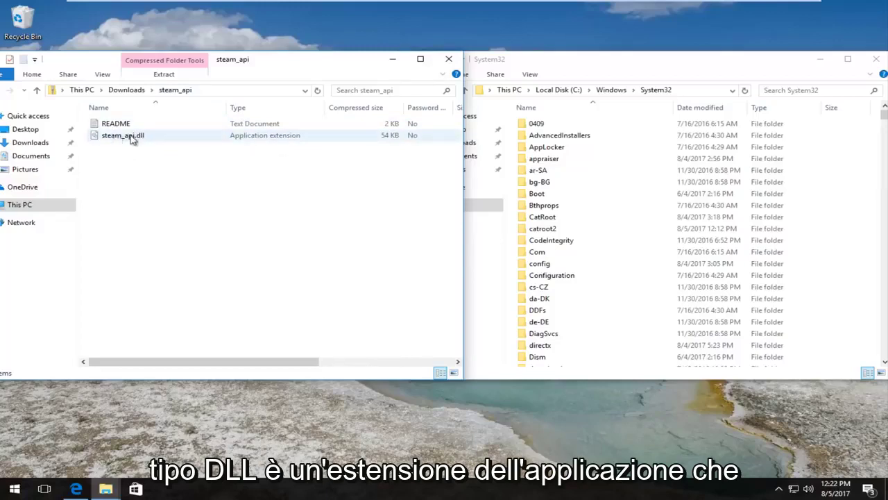
left_click(581, 75)
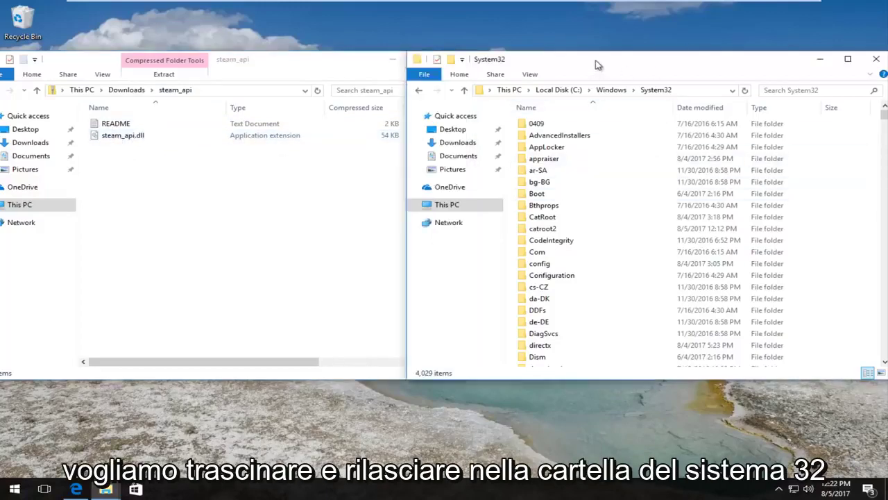
Copy steam_api.dll from the steam_api archive into the System32 folder, granting administrator permission for the copy.
left_click_drag(120, 137, 796, 105)
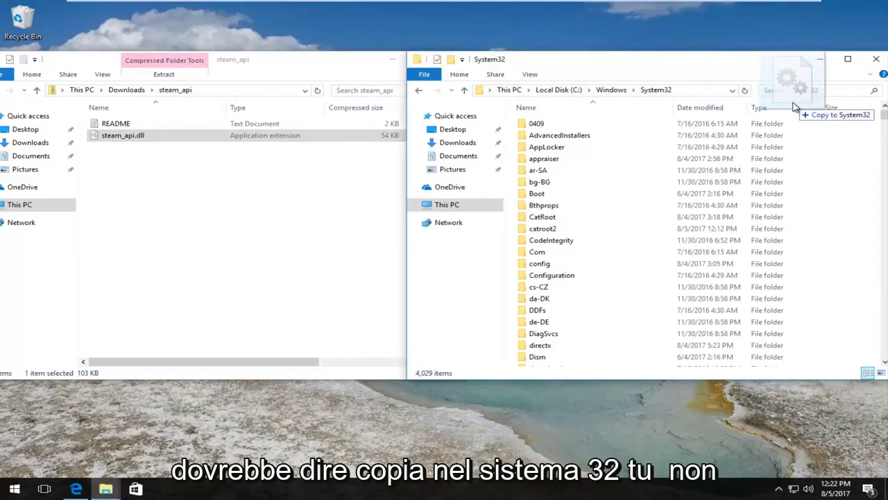
mouse_move(796, 106)
left_mouse_down()
mouse_move(694, 127)
mouse_move(615, 228)
mouse_move(611, 183)
mouse_move(774, 138)
mouse_move(812, 108)
mouse_move(811, 115)
left_mouse_up()
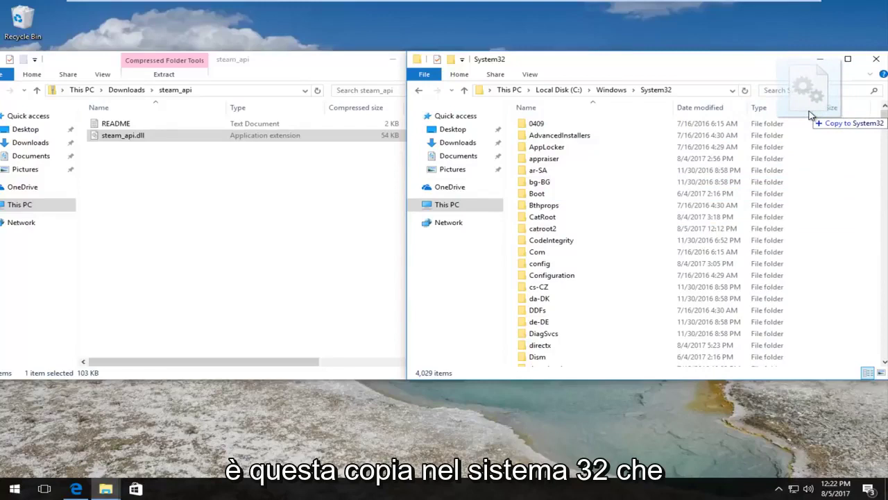
left_click_drag(810, 115, 811, 115)
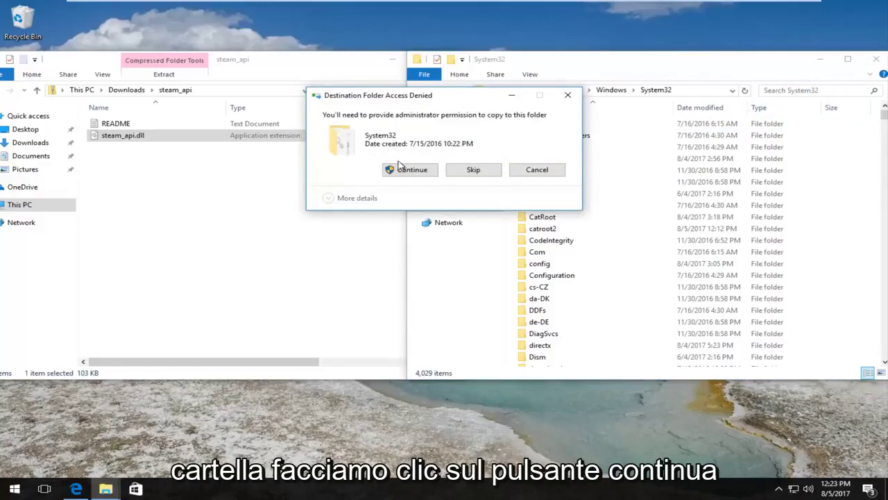
left_click(399, 172)
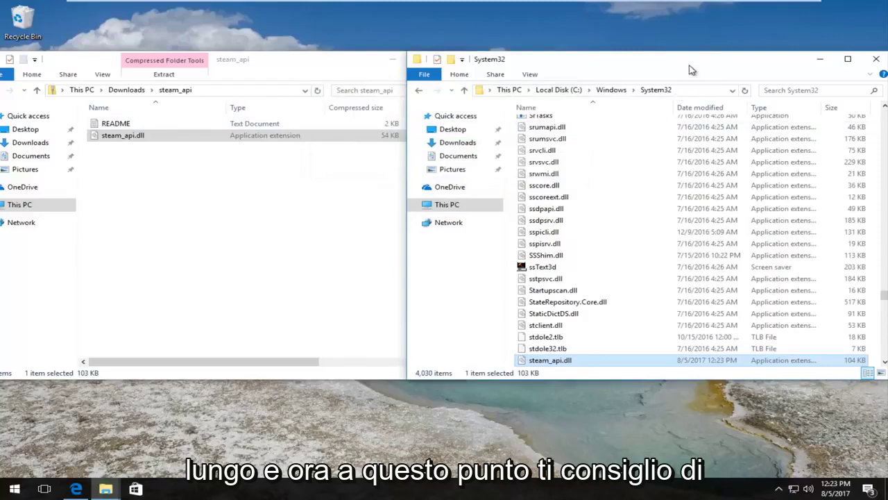
Close both the System32 window and the steam_api archive window.
left_click_drag(734, 71, 690, 70)
left_click(833, 58)
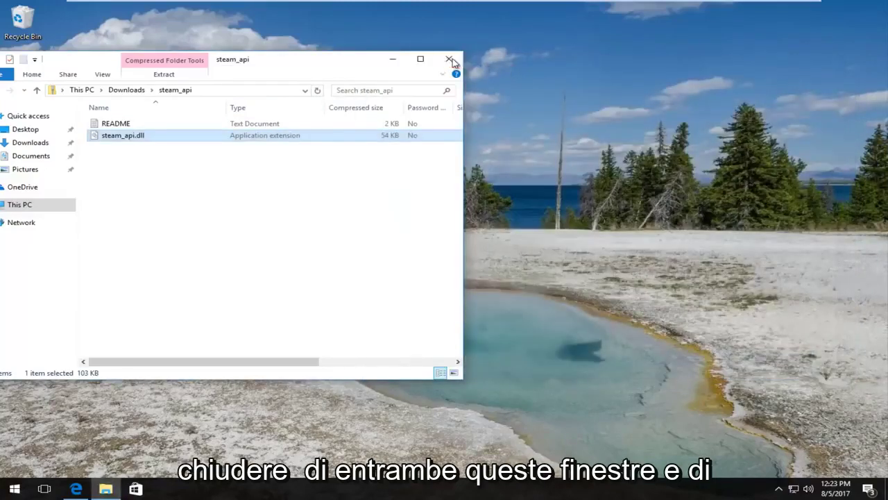
left_click(449, 59)
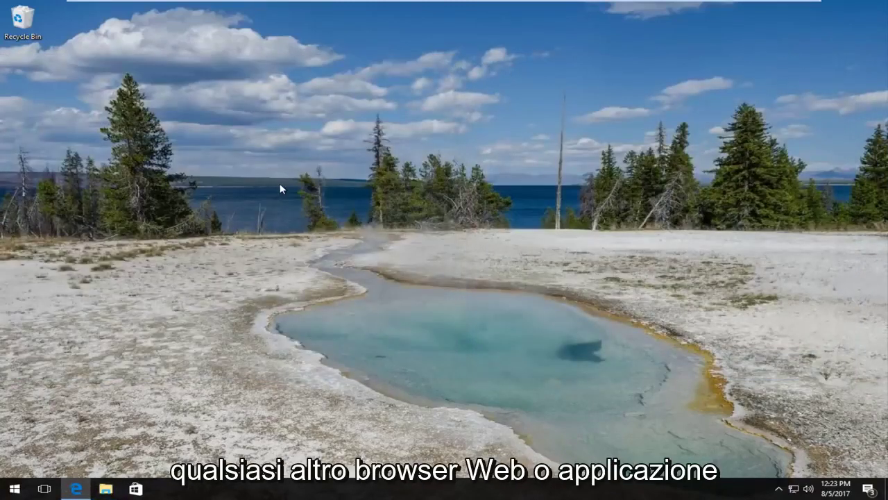